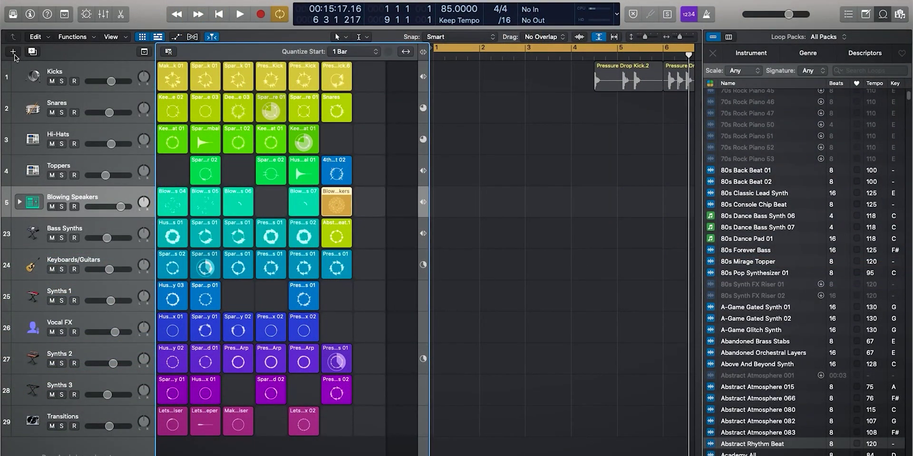
Step: Add a Drummer track, SoCal (Kyle), and dismiss the additional content download alert
left_click(14, 52)
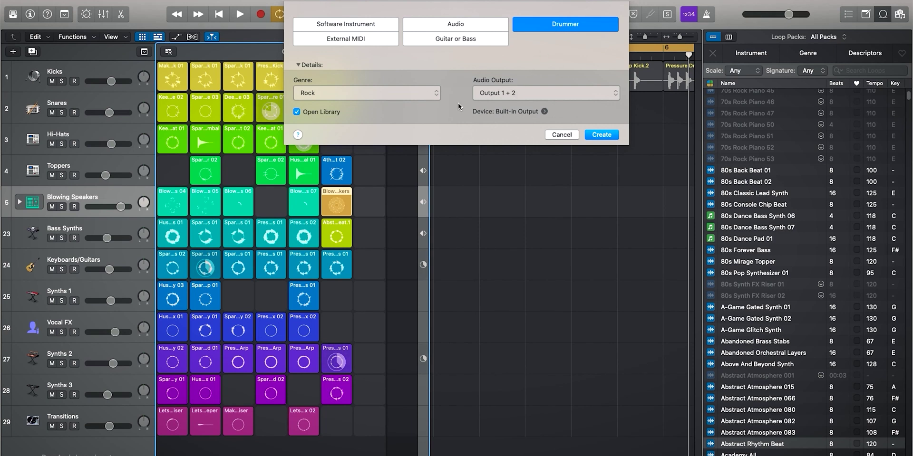
left_click(593, 136)
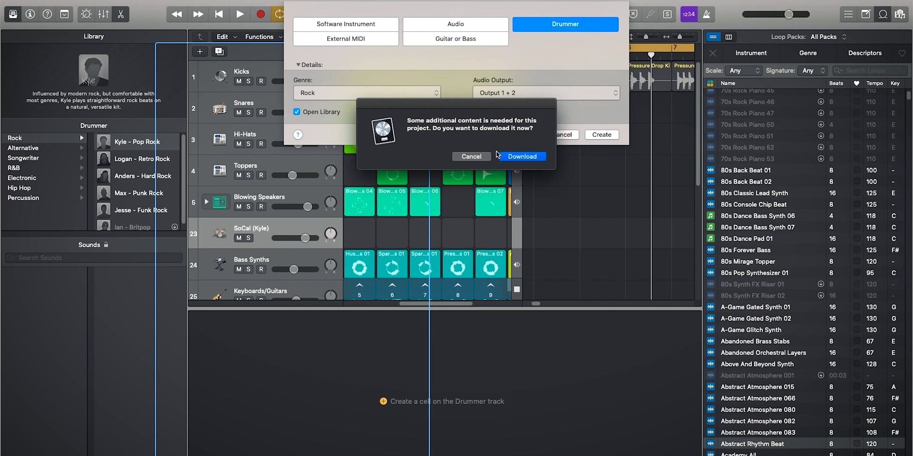
left_click(483, 157)
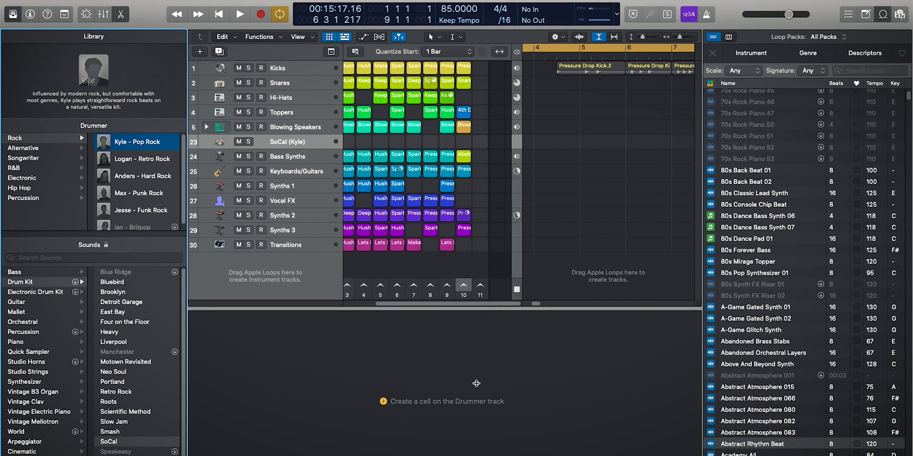
Step: Close the bottom editor, Tracks view and Loop Browser so the Live Loops grid fills the window
left_click_drag(485, 309, 520, 398)
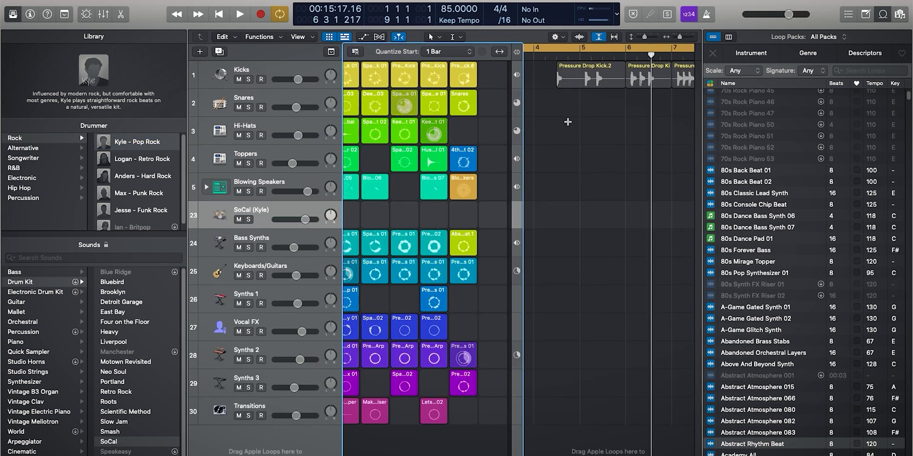
key("alt+v")
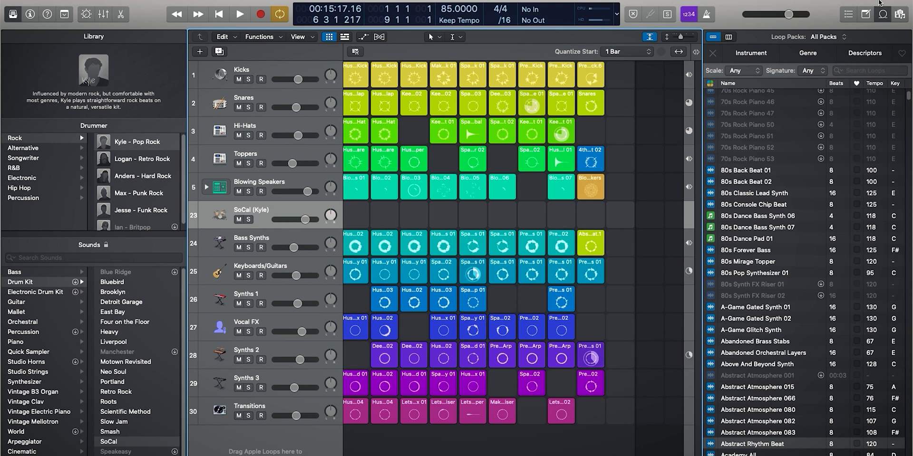
left_click(882, 14)
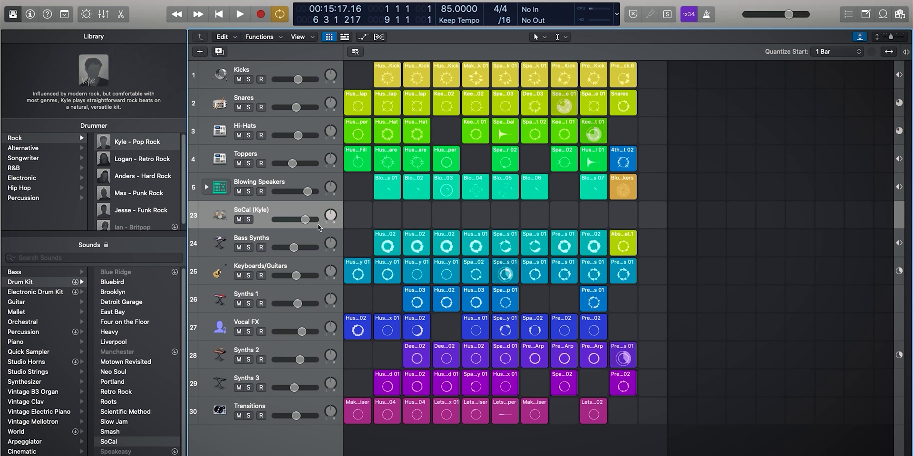
mouse_move(388, 223)
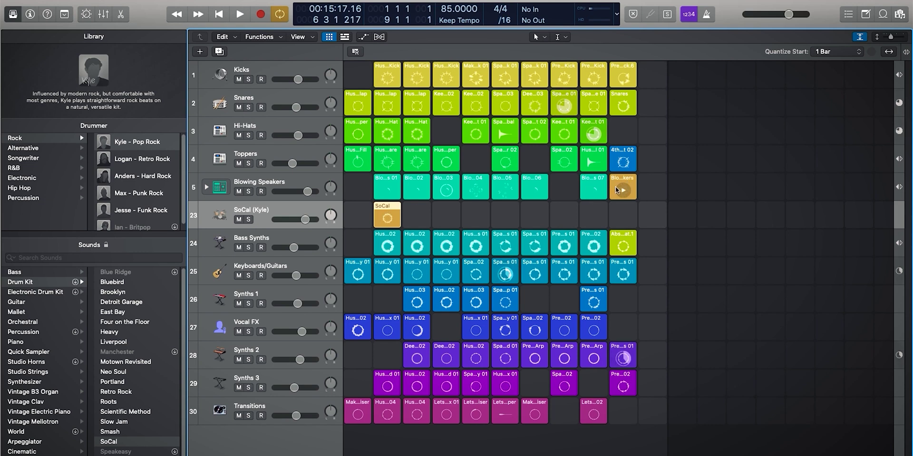
Step: Open the SoCal cell's Half-pipe pattern in the Drummer editor and adjust the Hi-Hat and Kick & Snare sliders
right_click(388, 211)
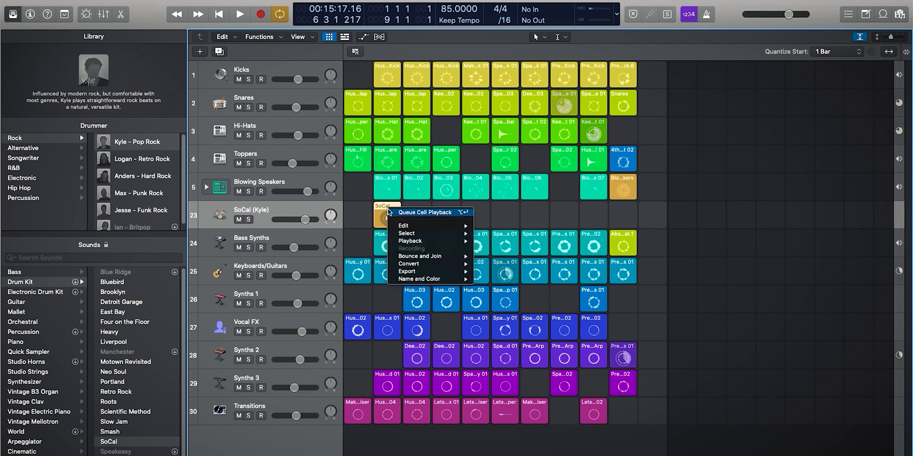
double_click(384, 209)
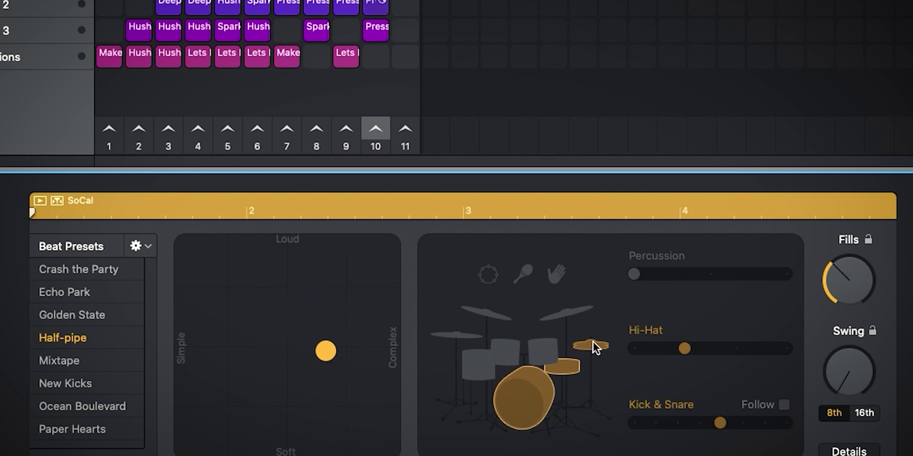
left_click_drag(685, 349, 758, 353)
left_click_drag(720, 423, 701, 433)
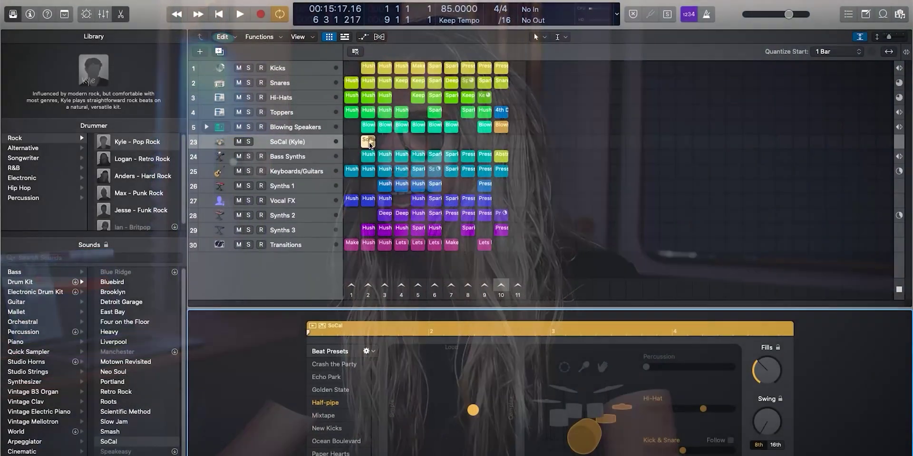
Step: Start playback from the SoCal cell and make the SoCal (Kyle) row taller to show its volume
left_click(369, 142)
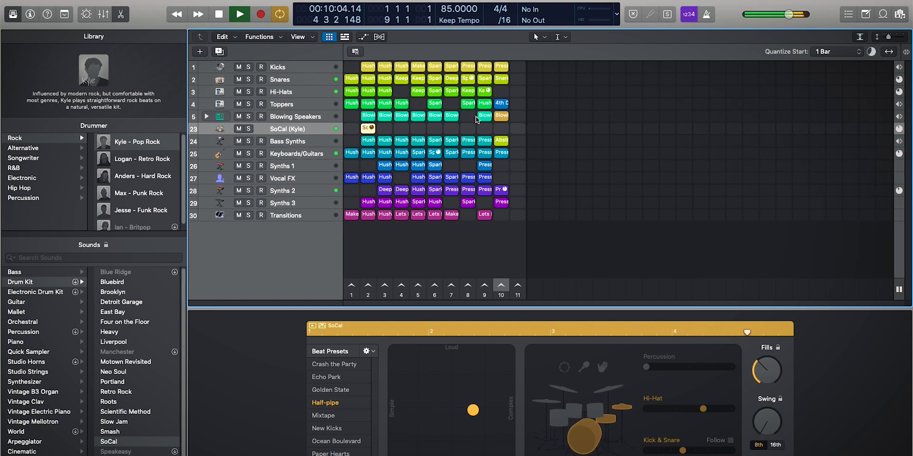
scroll(597, 258, "up", 5)
scroll(597, 258, "down", 2)
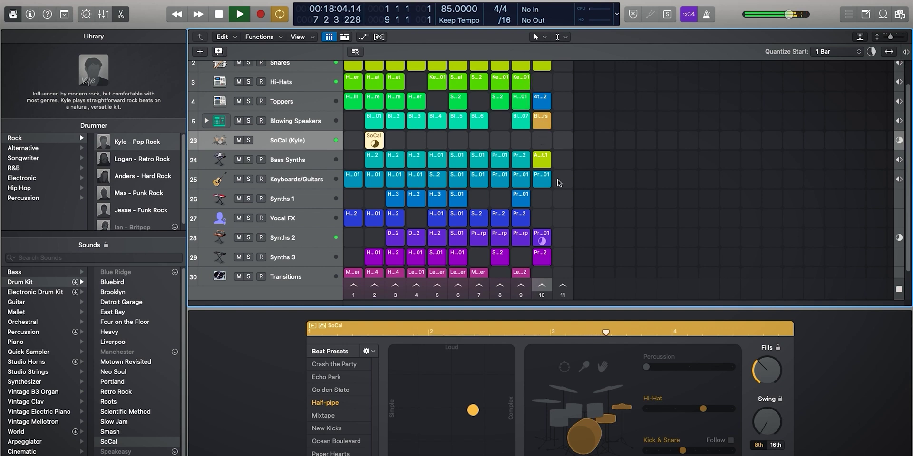
left_click_drag(301, 150, 301, 170)
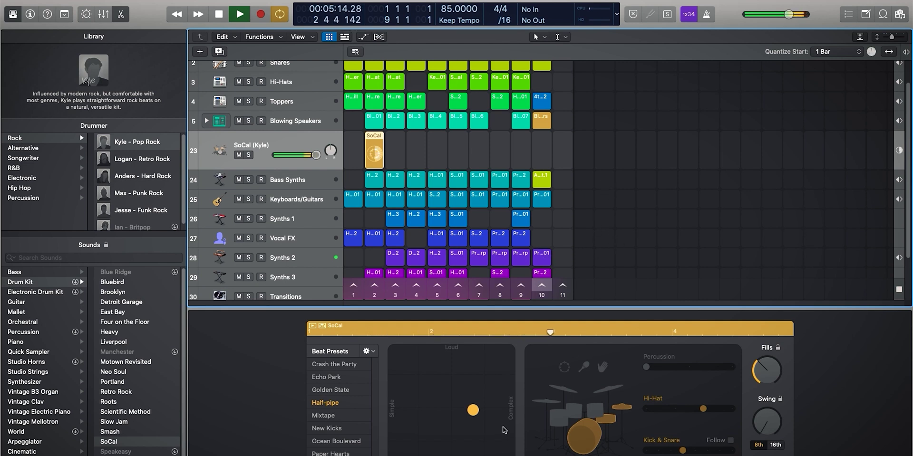
Step: Try louder XY pad, Hi-Hat and Kick & Snare settings, then settle the Half-pipe groove softer and simpler
left_click_drag(476, 412, 483, 374)
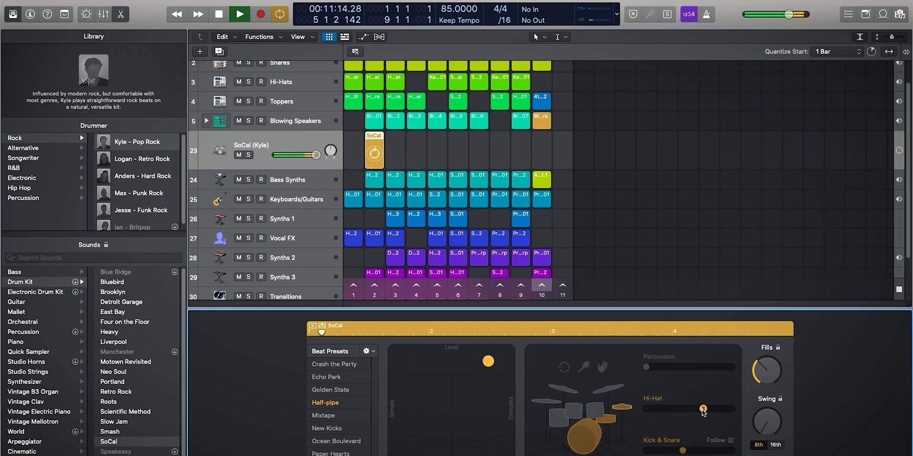
left_click_drag(703, 409, 732, 409)
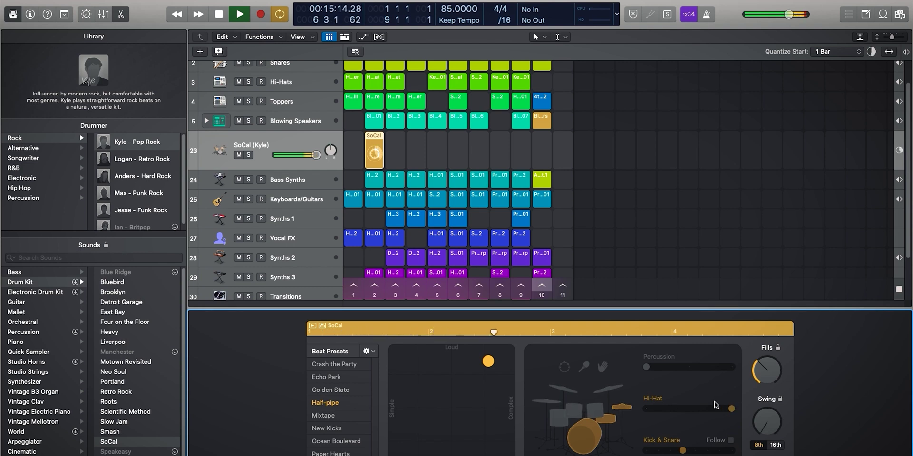
left_click(713, 450)
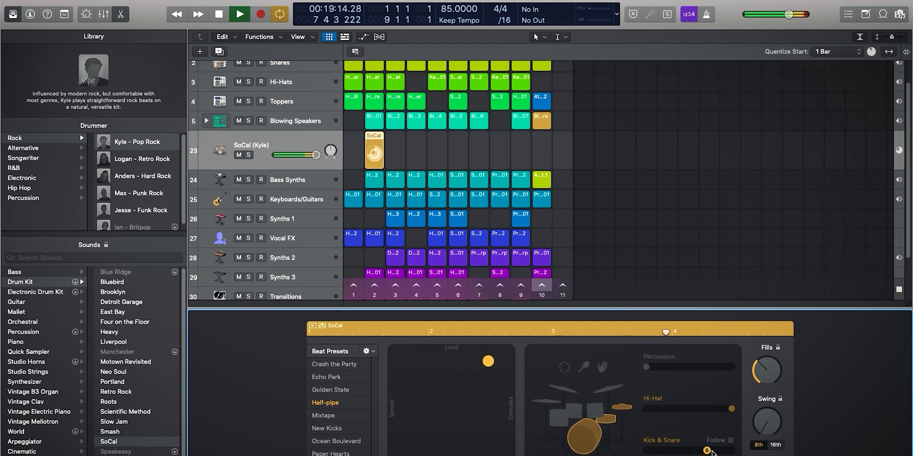
left_click(685, 452)
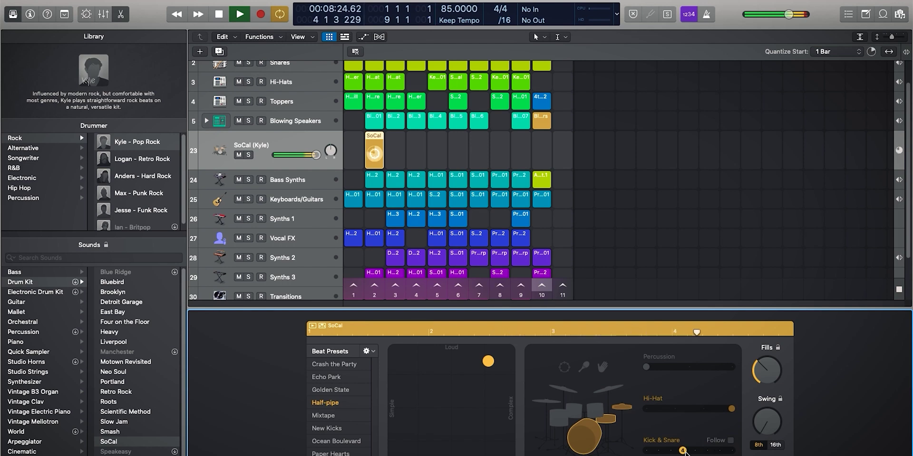
left_click(703, 410)
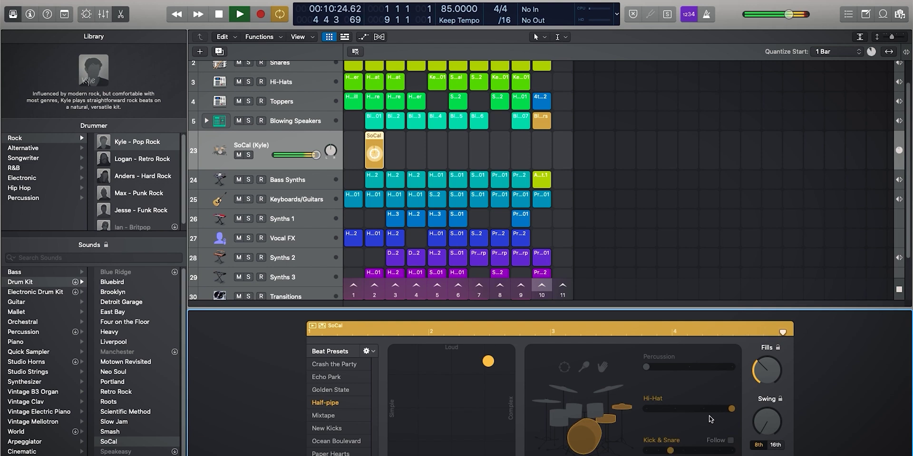
left_click_drag(487, 361, 452, 394)
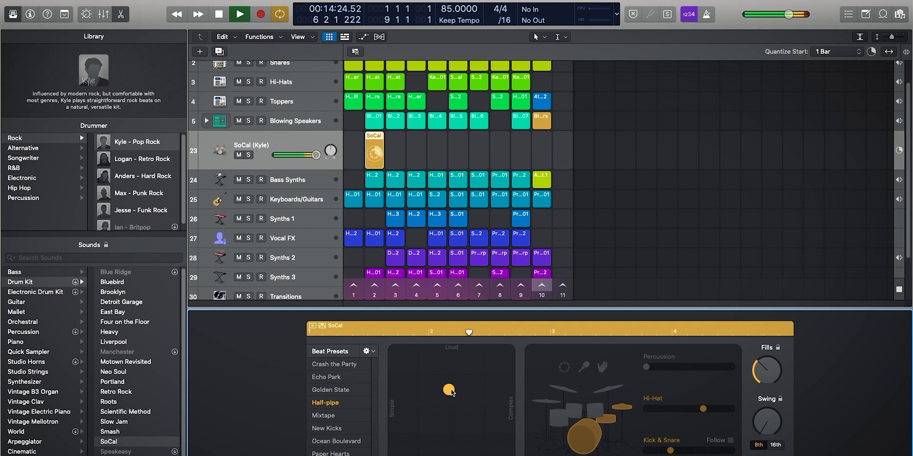
Step: Create a second SoCal drummer cell in column 3 of the SoCal (Kyle) row and queue it
left_click(398, 143)
left_click(396, 149)
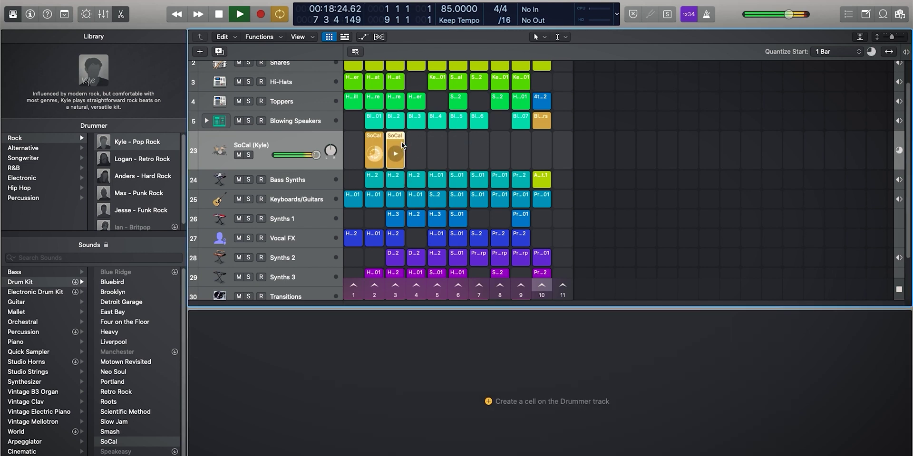
mouse_move(391, 138)
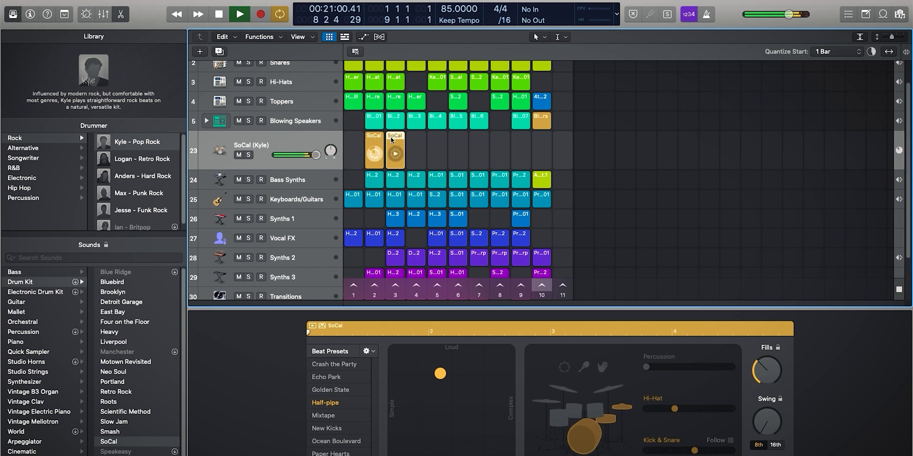
left_click(394, 153)
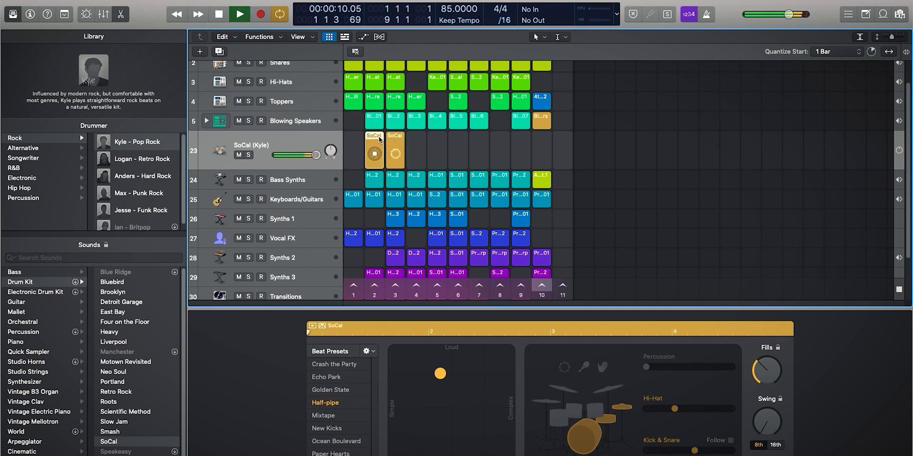
Step: Set the new cell to the Echo Park beat preset, nudge its XY pad, and retrigger the cells
left_click(346, 379)
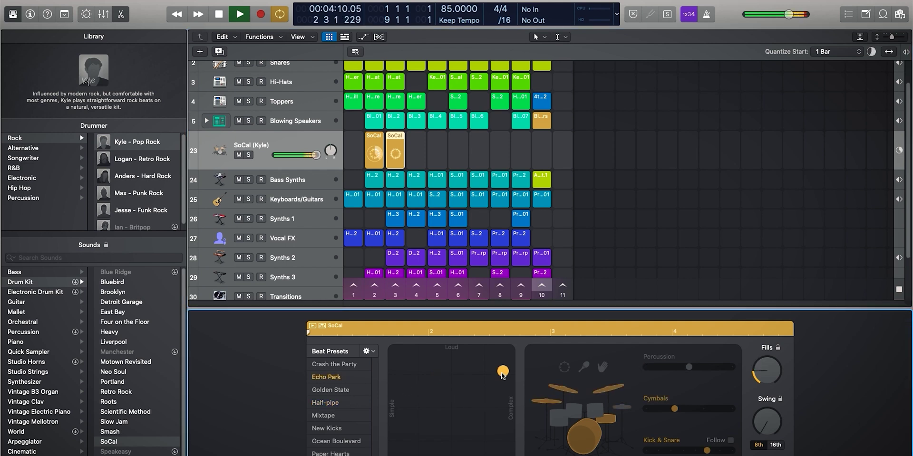
left_click_drag(501, 374, 498, 378)
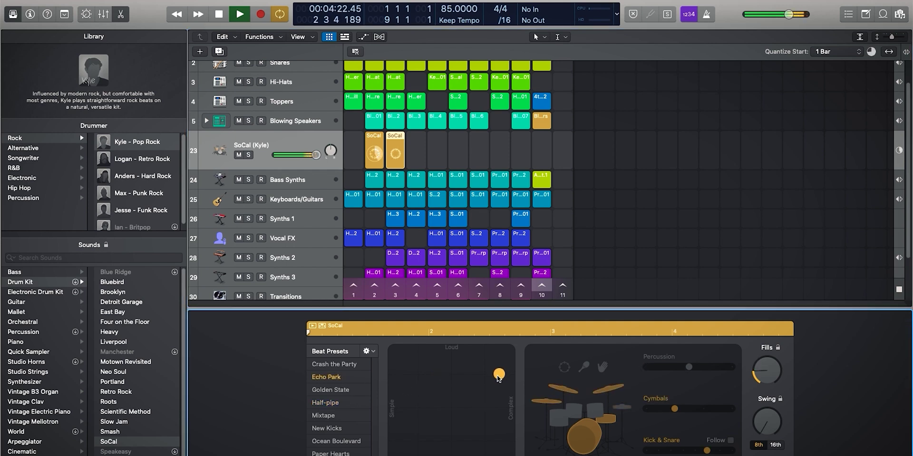
left_click(394, 155)
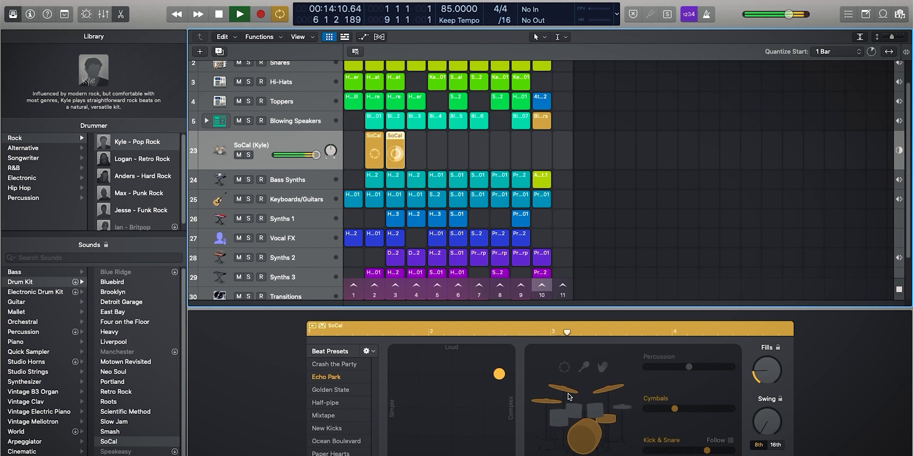
left_click(390, 157)
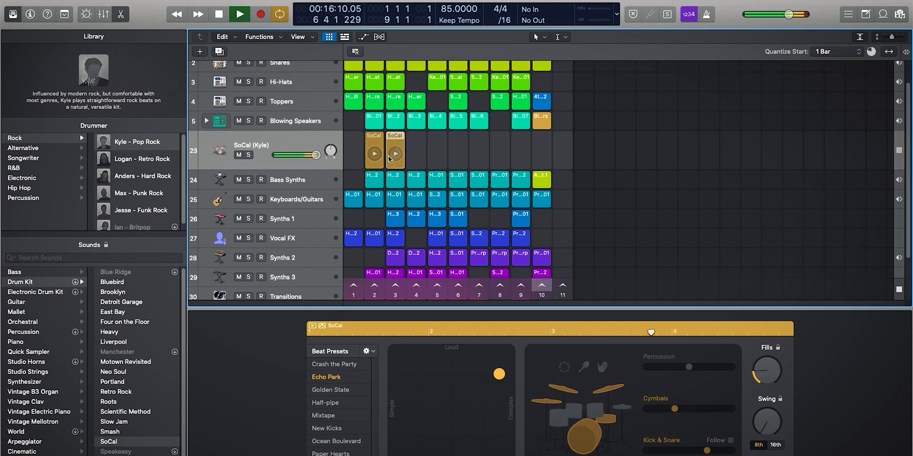
left_click(389, 158)
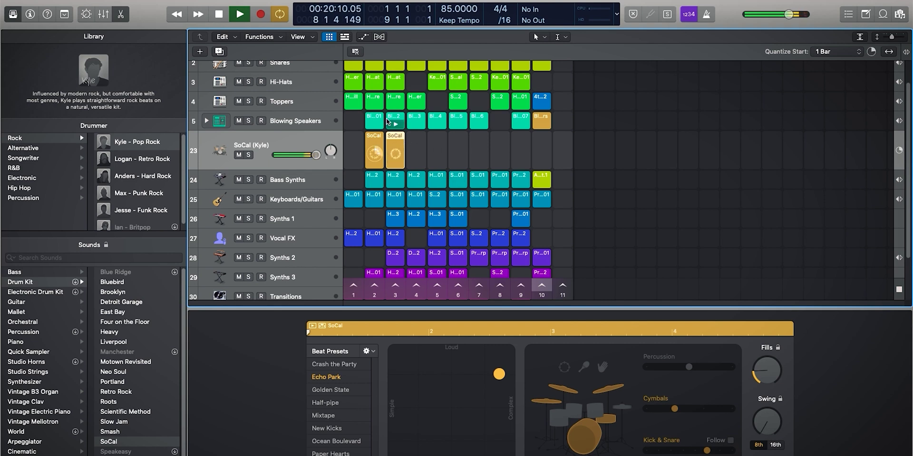
Step: Queue a Vocal FX cell in column 3 and raise the Echo Park beat's Cymbals level
left_click(374, 240)
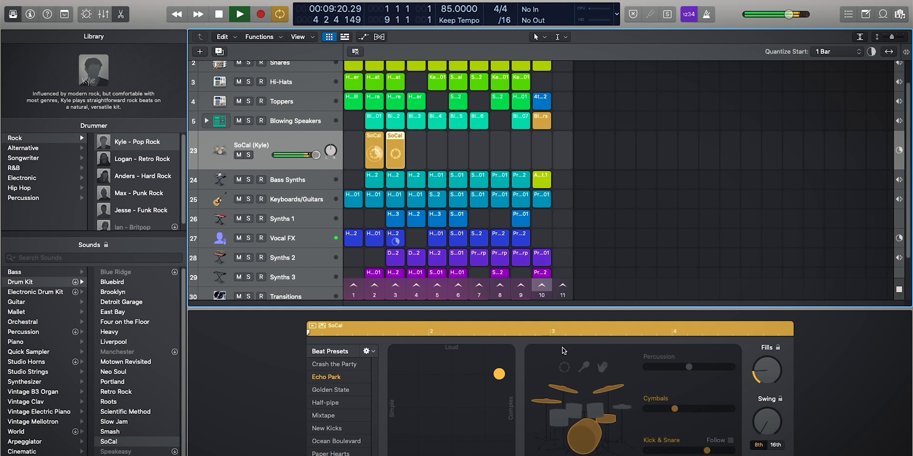
left_click_drag(675, 410, 702, 409)
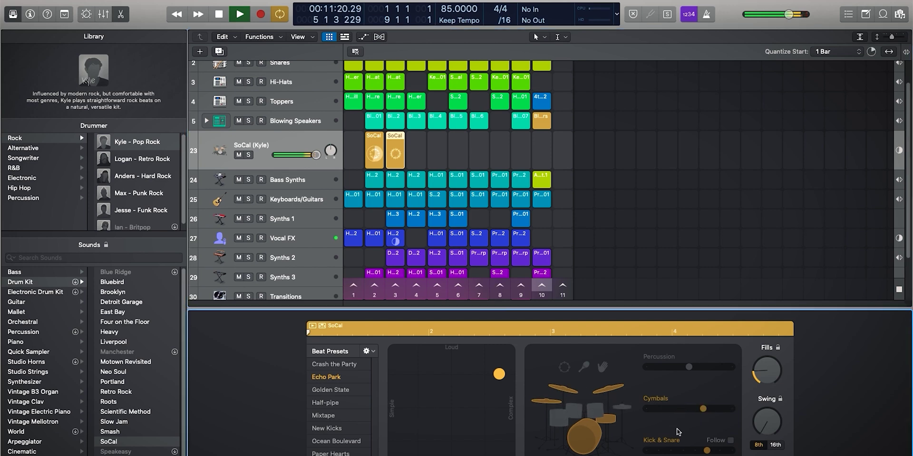